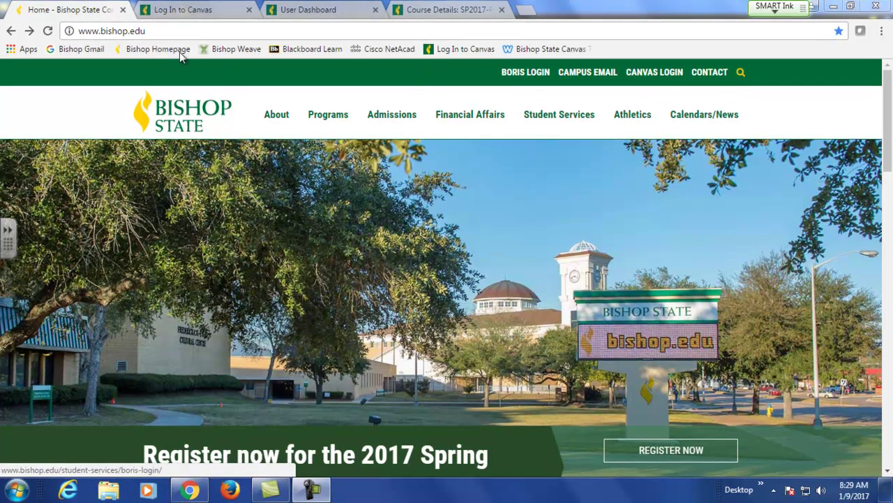
Switch from the Bishop State homepage past the Canvas login page to the user dashboard and open the account's notification preferences.
click(209, 12)
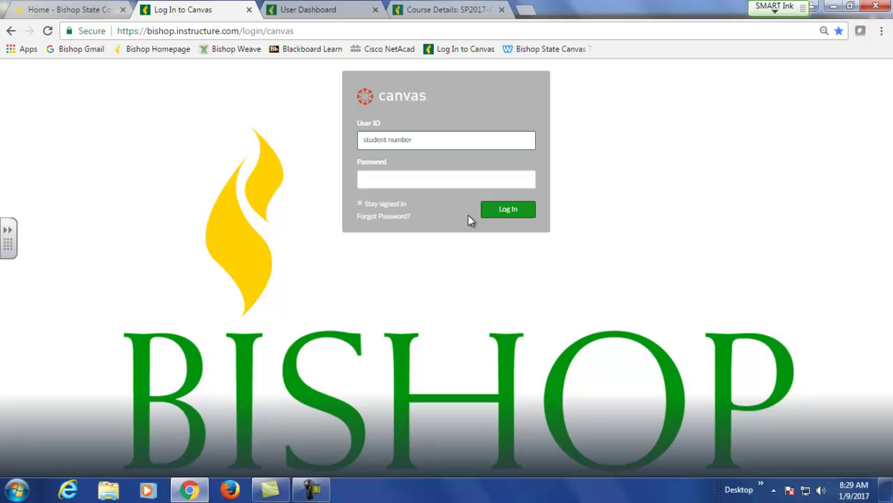
click(343, 16)
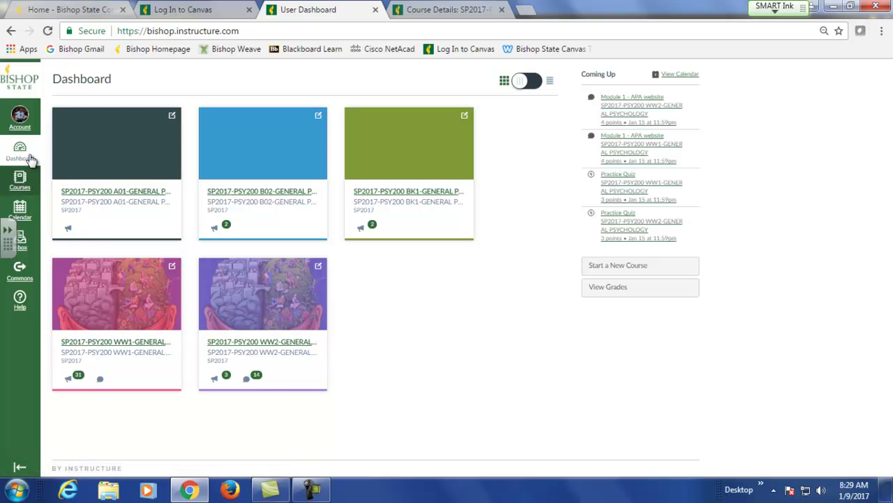
click(21, 118)
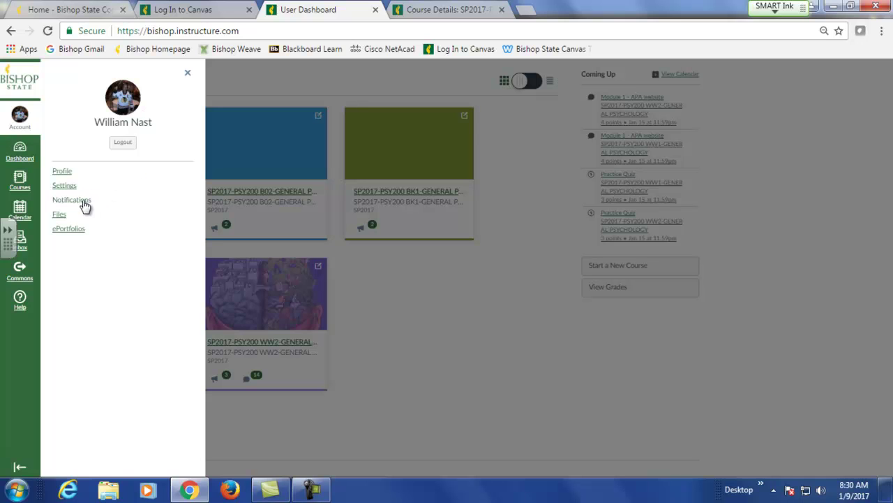
click(81, 202)
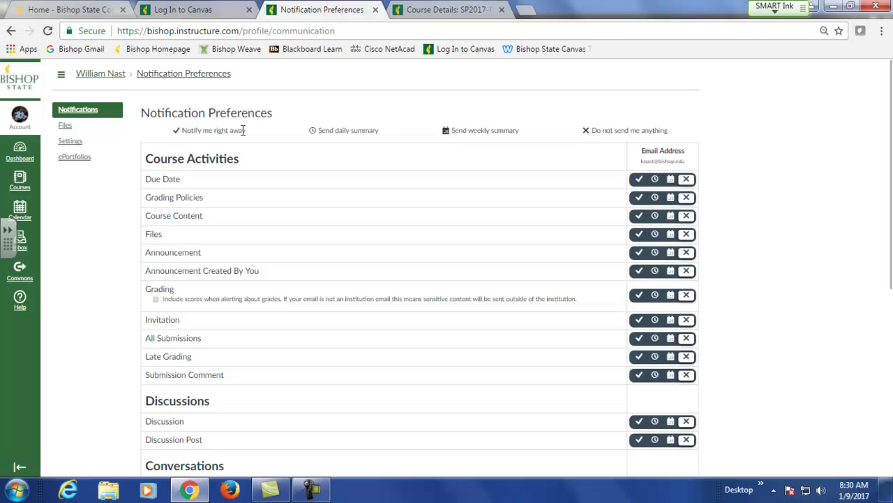
Try immediate notifications for Due Date and Files and a daily summary for Course Content, restoring each to Do not send me anything.
click(639, 180)
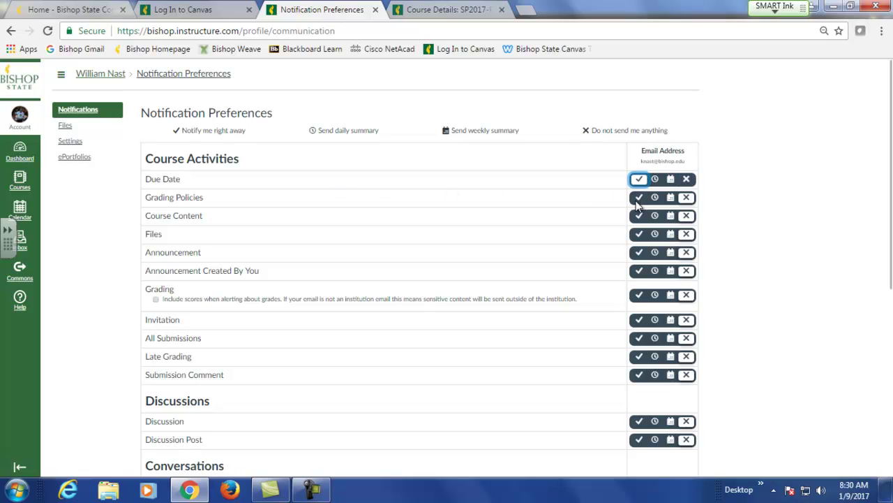
click(654, 216)
click(641, 234)
click(686, 180)
click(686, 216)
click(686, 235)
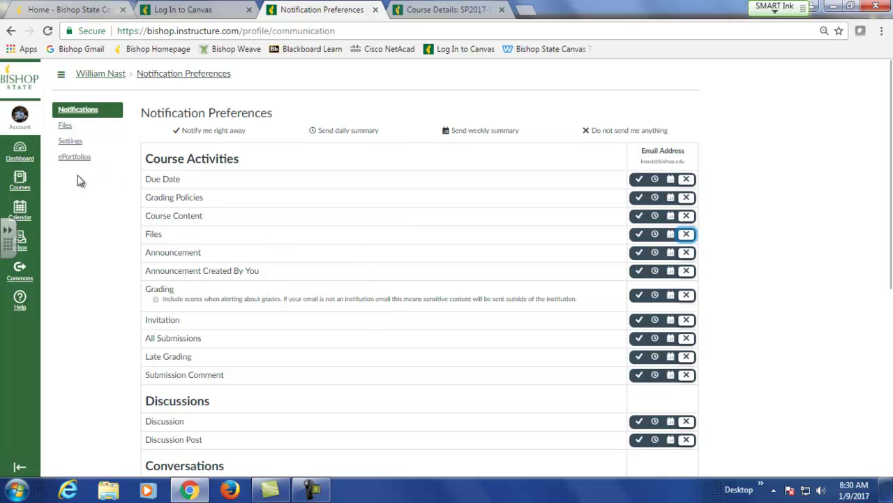
Open the calendar and look over the course items scheduled in the January 2017 month view.
click(20, 209)
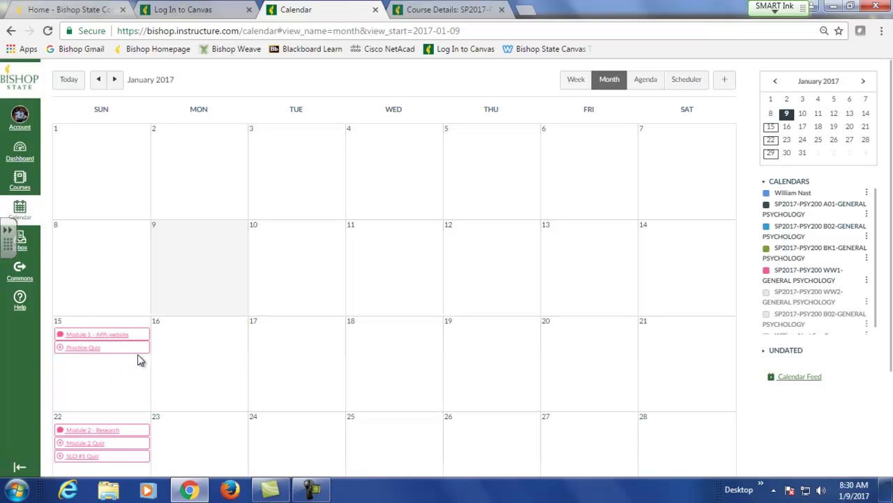
scroll(138, 354, down, 1)
scroll(138, 355, up, 1)
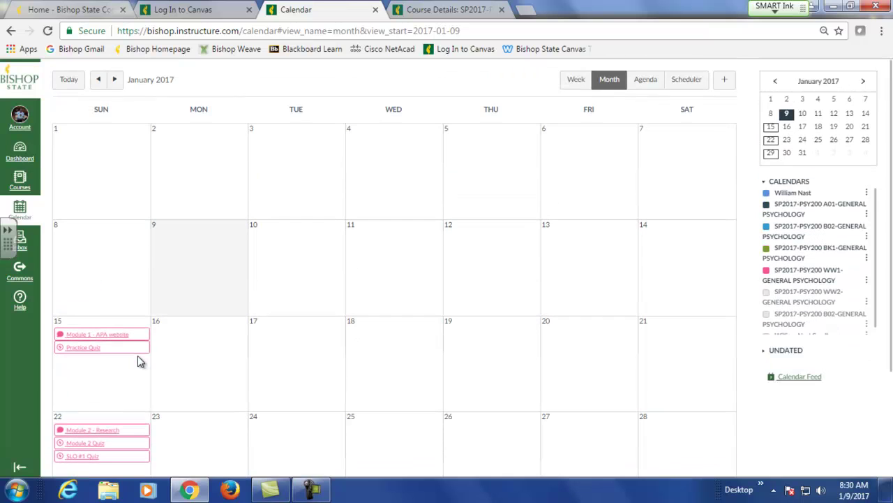
In the inbox, start a new message in the SP2017-PSY200 B02-GENERAL PSYCHOLOGY course and address it to the teacher.
click(24, 249)
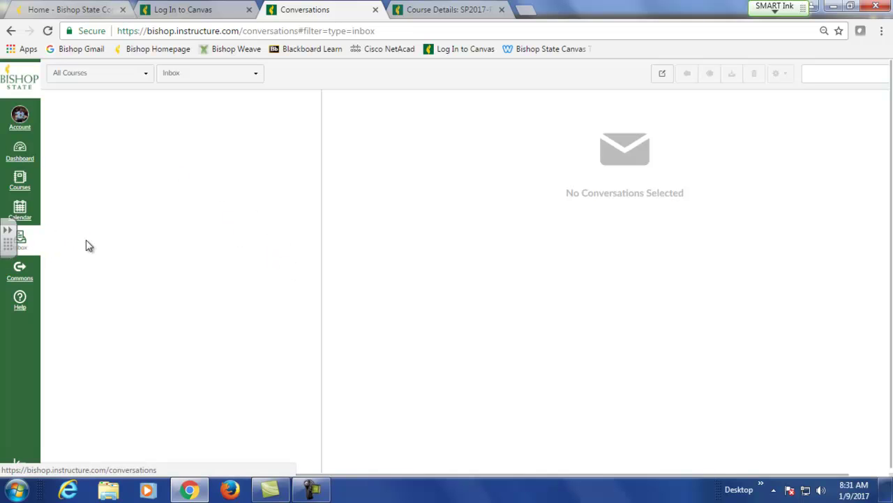
click(146, 74)
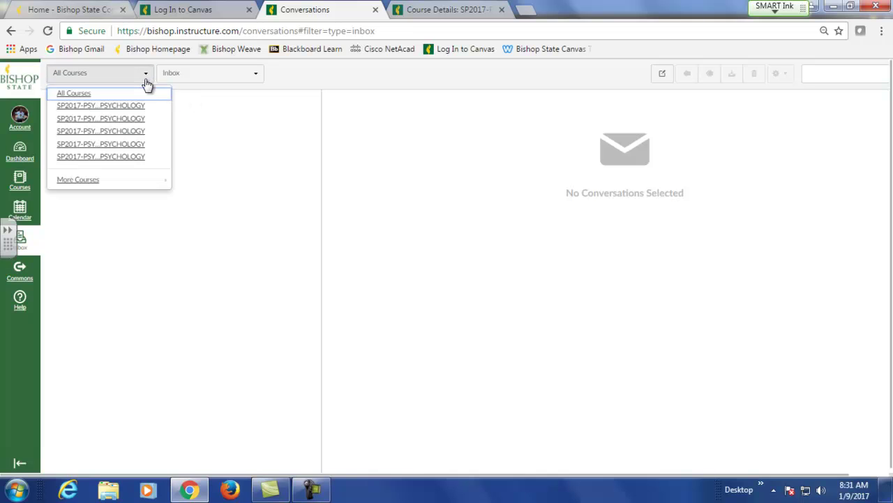
click(147, 83)
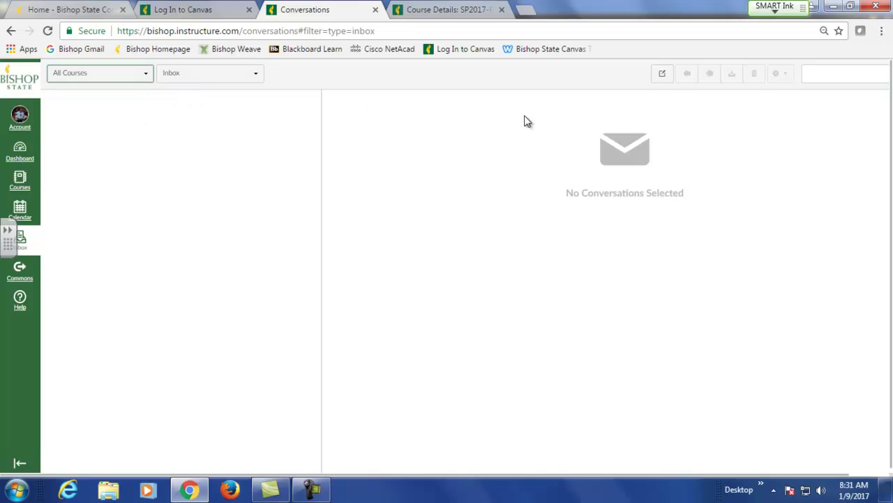
click(662, 77)
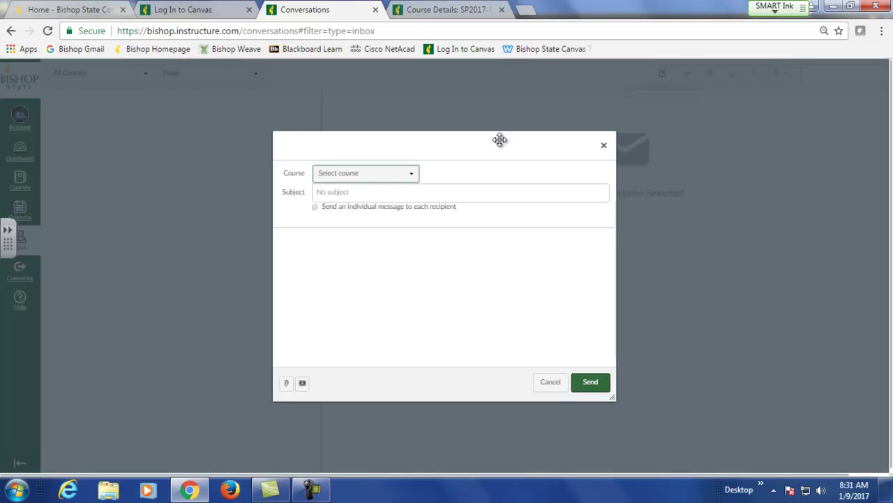
click(385, 178)
click(379, 217)
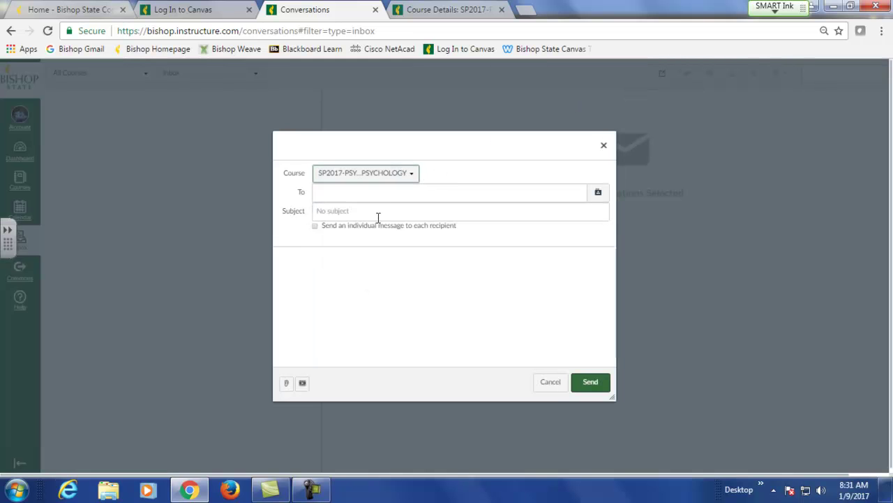
click(598, 194)
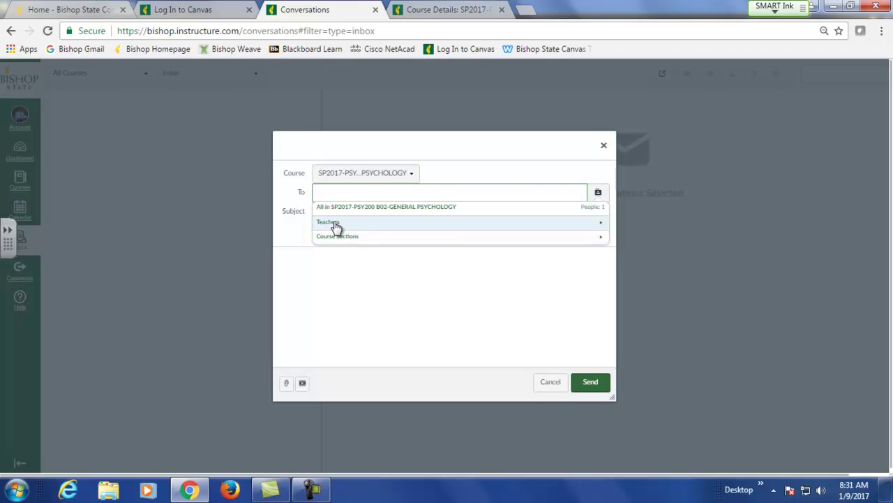
click(336, 225)
click(342, 237)
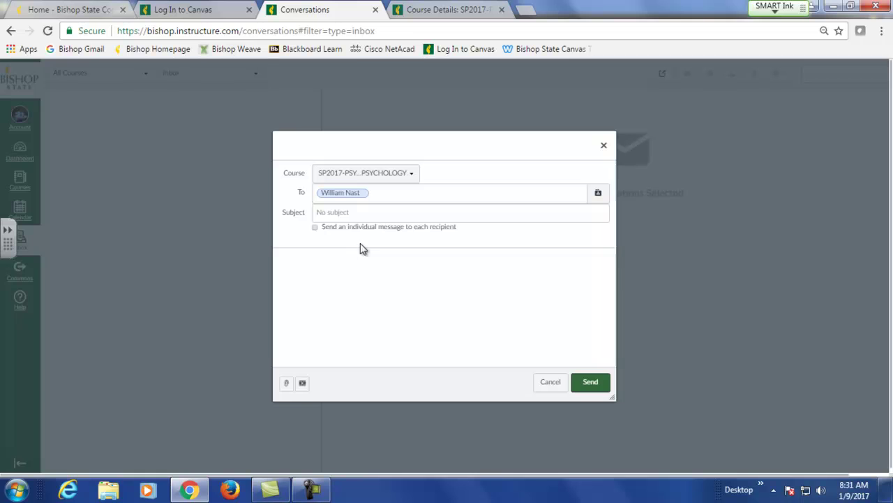
Give the message the subject "fsdf" and the body "sdfgsfdgs", and send it.
click(353, 213)
text(fsdf)
click(348, 263)
text(sdfgsfdgs)
click(584, 384)
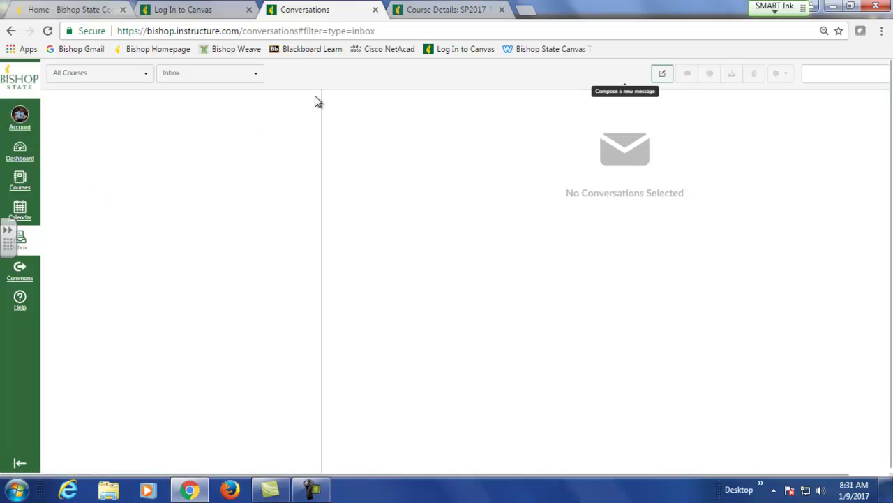
Return to the dashboard, switch to the open course details page and enter Student View for SP2017-PSY200 WW1-GENERAL PSYCHOLOGY.
click(21, 152)
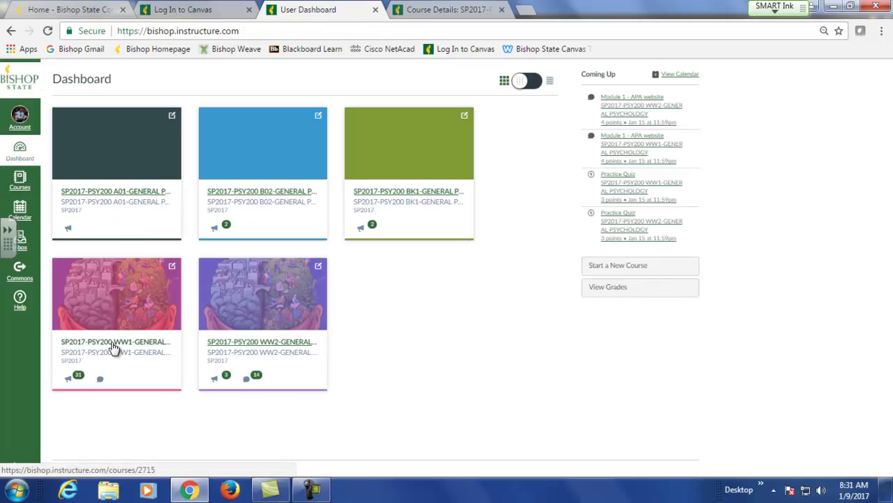
click(434, 12)
click(609, 134)
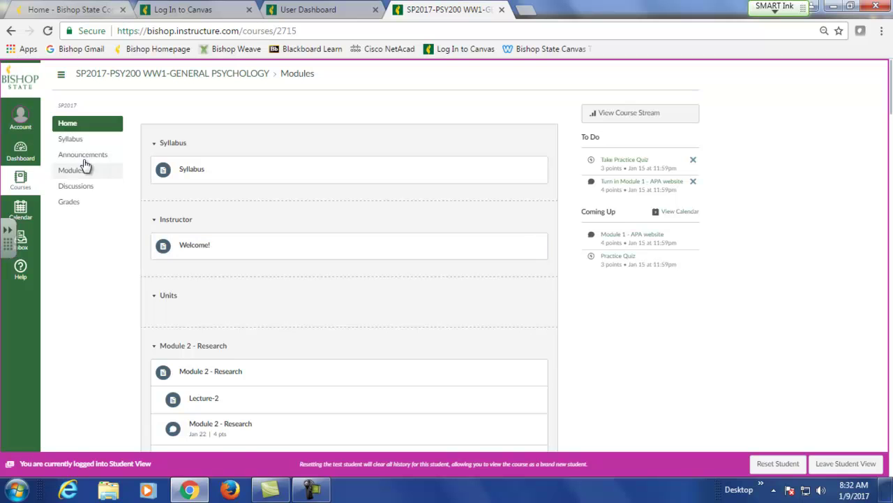
Highlight the textbook reference in the course syllabus and open the instructor's Welcome! page from the course home page.
click(72, 139)
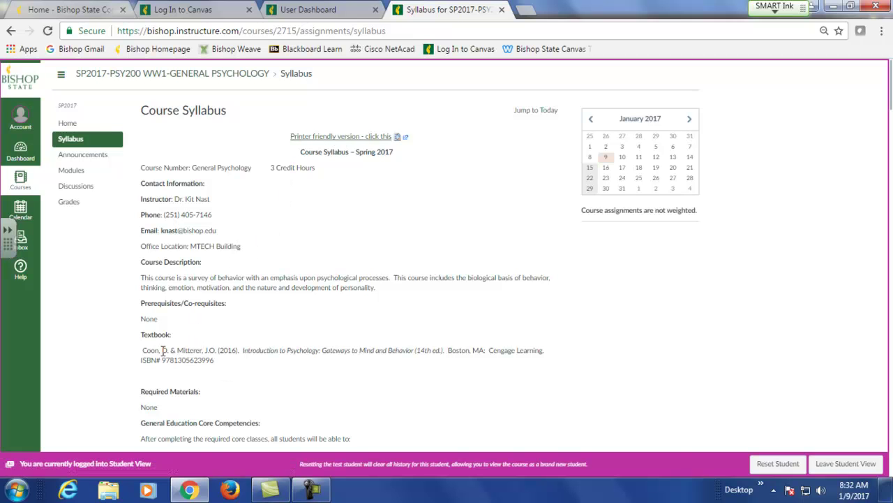
drag(219, 363, 139, 348)
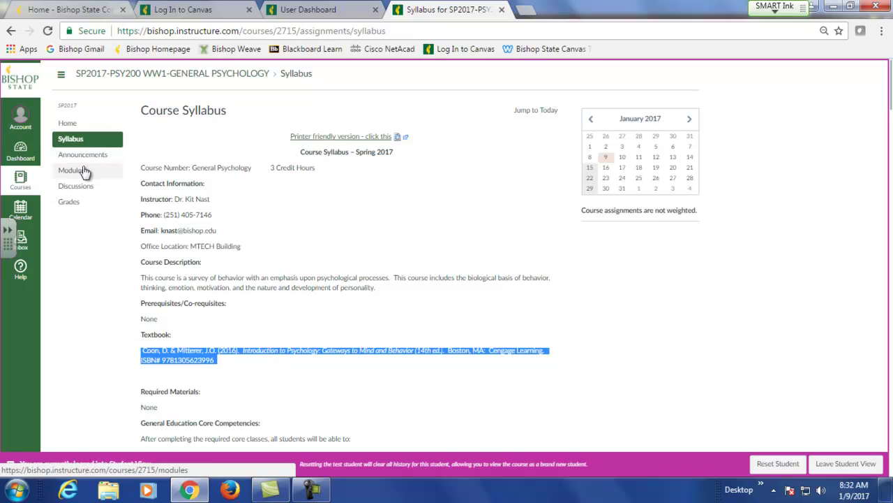
click(66, 126)
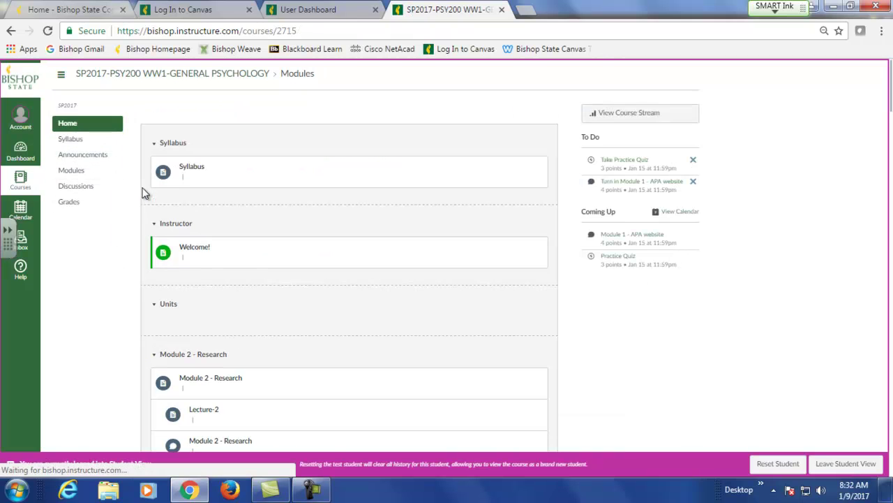
click(199, 246)
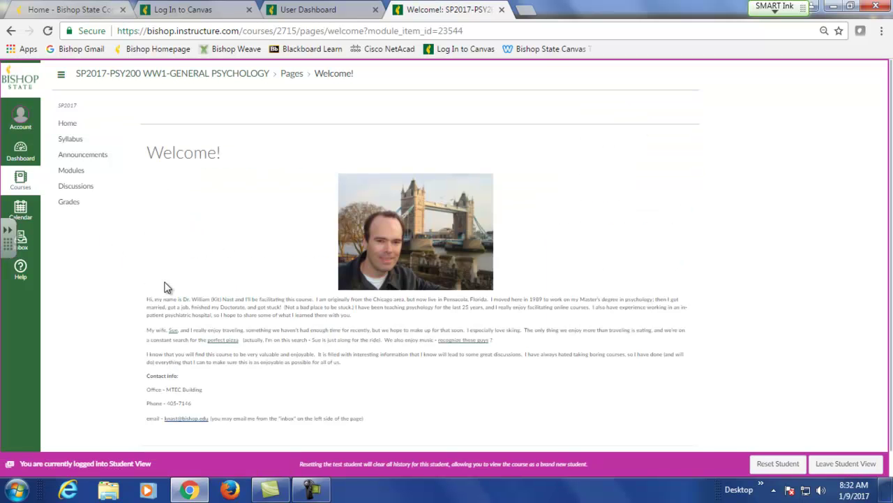
Look through the course modules list, collapsing and re-expanding Module 2 - Research.
click(71, 171)
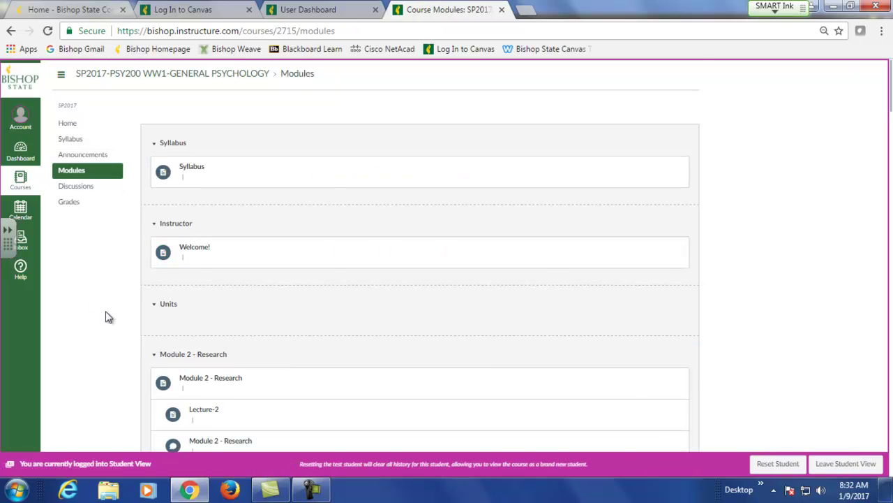
scroll(111, 315, down, 2)
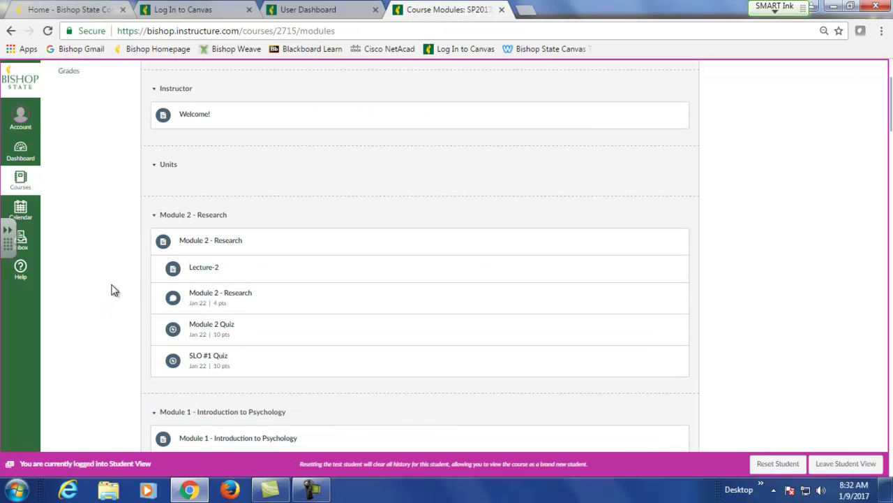
scroll(105, 279, down, 2)
scroll(103, 276, up, 2)
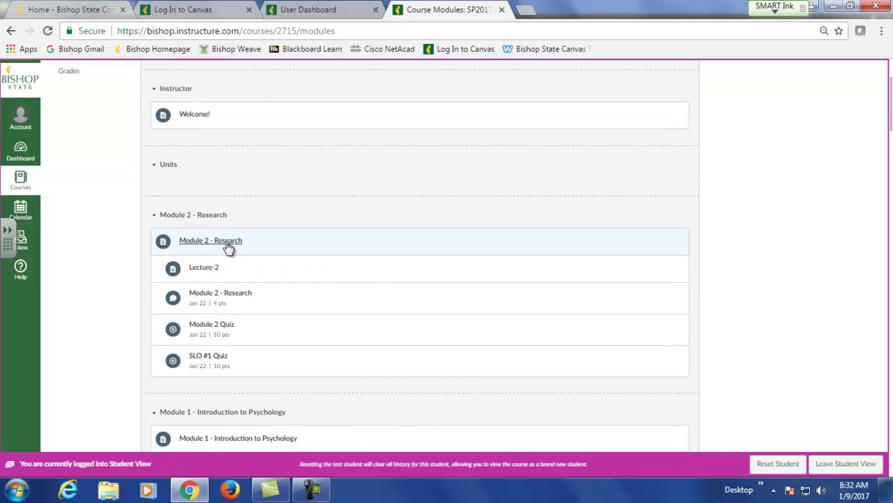
click(155, 216)
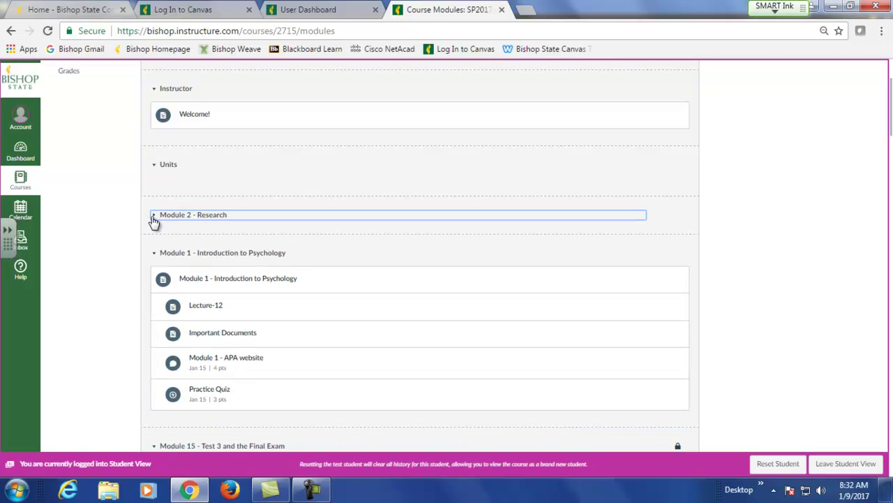
click(154, 218)
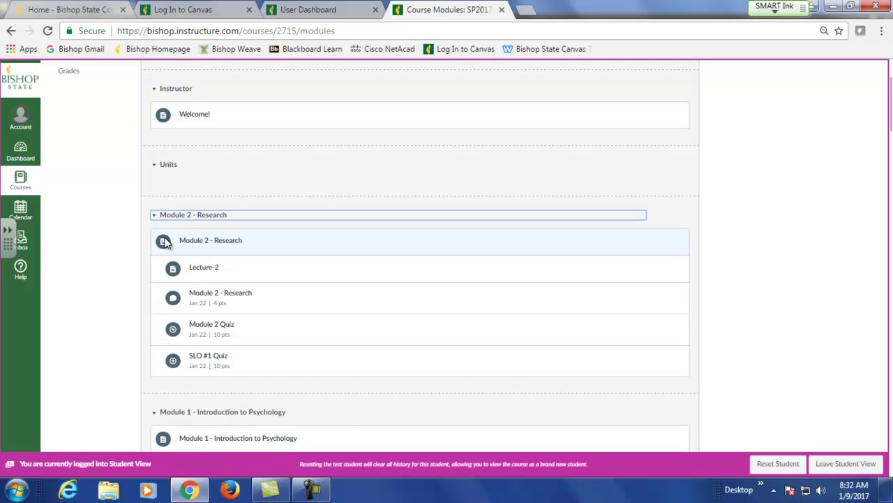
Open the Module 2 - Research checklist page and continue through Lecture-2 to the module's graded discussion.
click(186, 241)
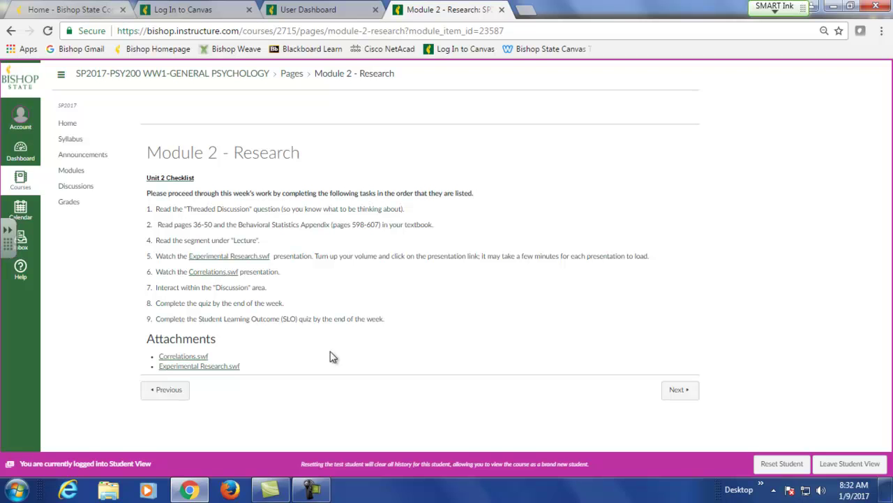
click(675, 394)
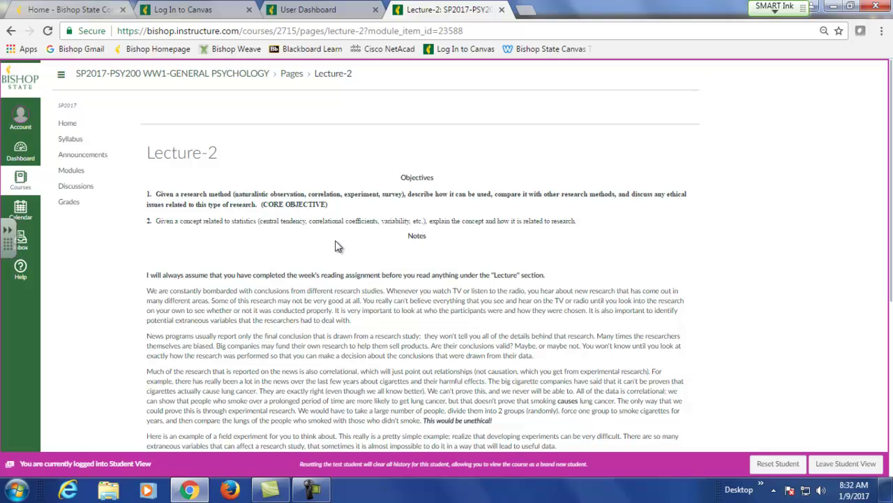
scroll(338, 252, down, 5)
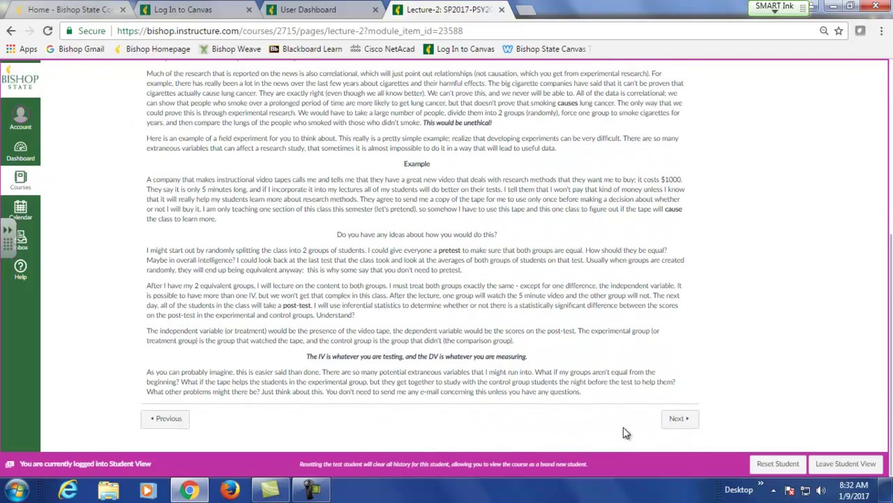
click(674, 418)
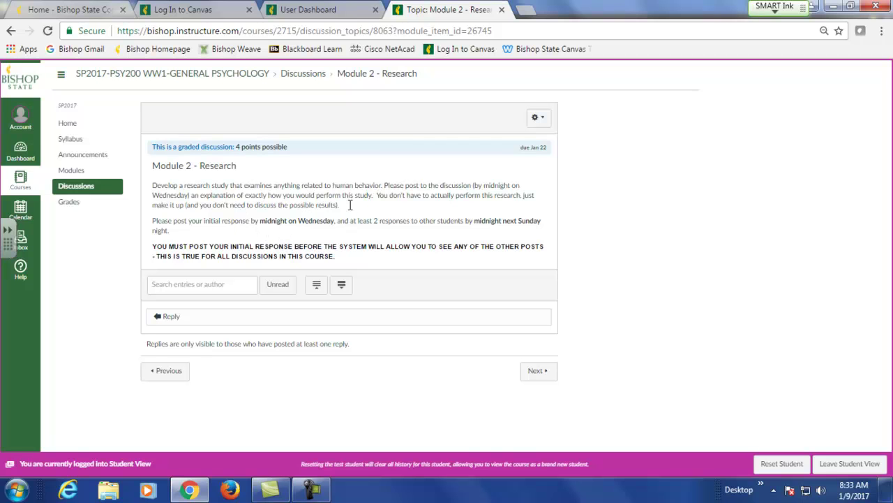
Highlight the discussion's research question, the midnight on Wednesday deadline, the responses to other students and the initial-response rule in turn.
drag(350, 205, 155, 185)
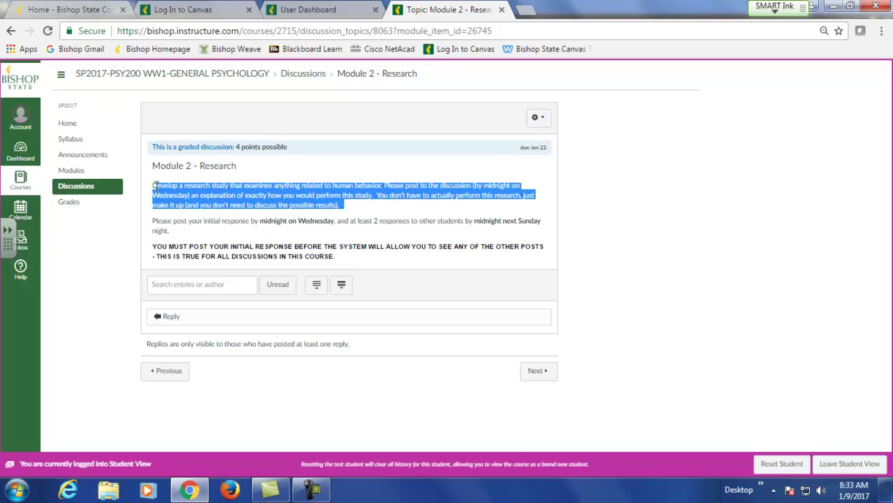
click(208, 210)
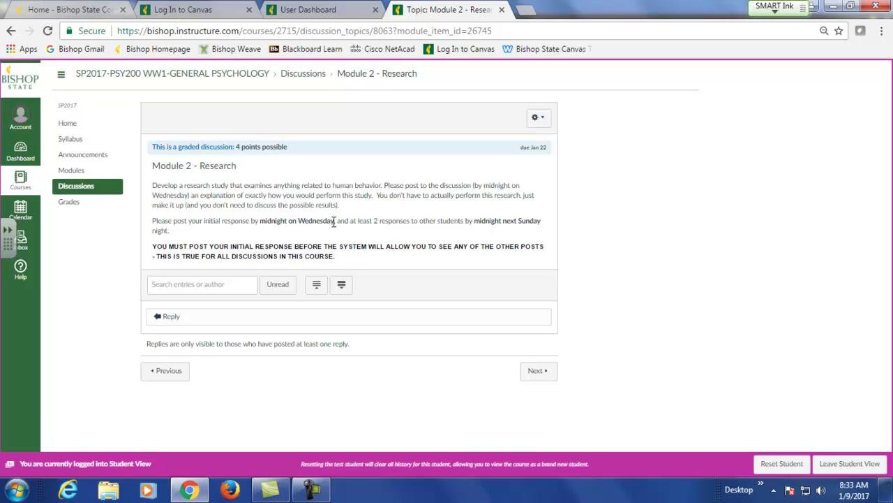
drag(334, 221, 276, 225)
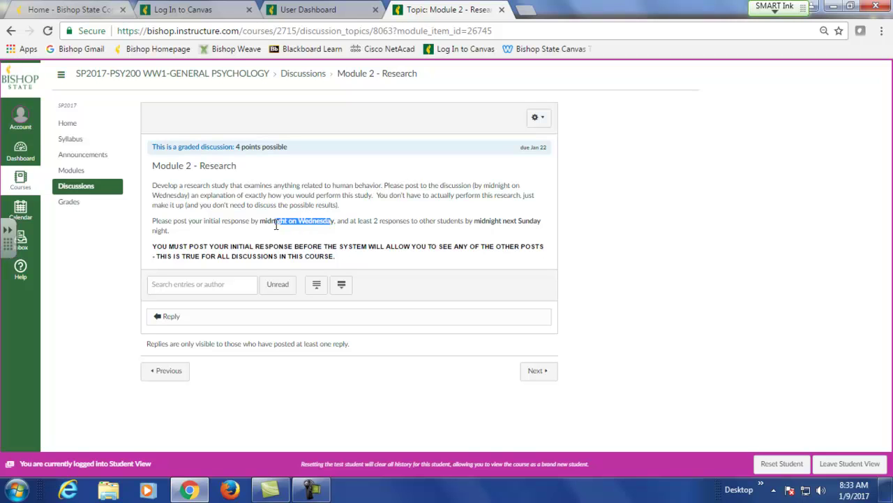
click(333, 236)
drag(394, 221, 451, 224)
click(448, 234)
drag(153, 247, 493, 249)
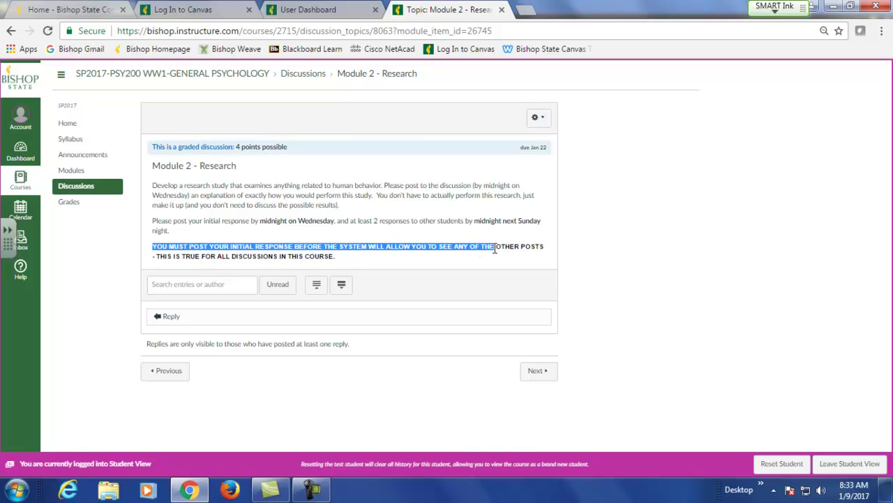
Continue from the graded discussion to the Module 2 Quiz page and review the course modules list.
click(491, 261)
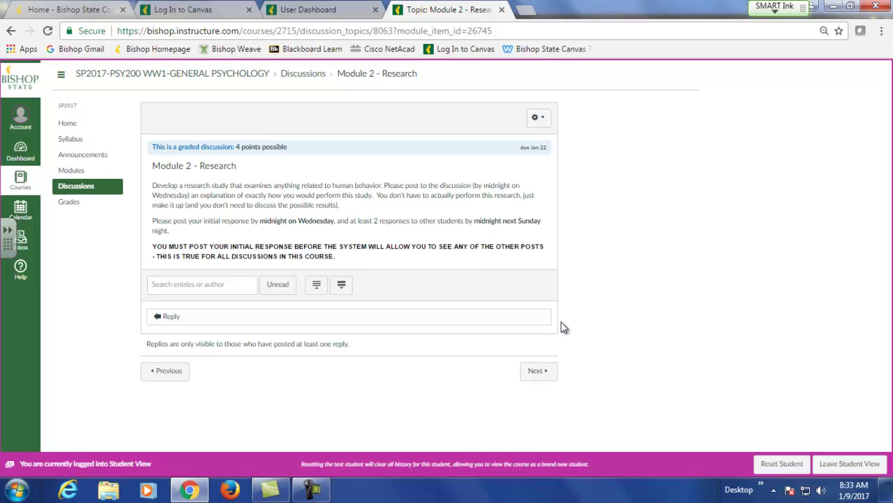
click(533, 372)
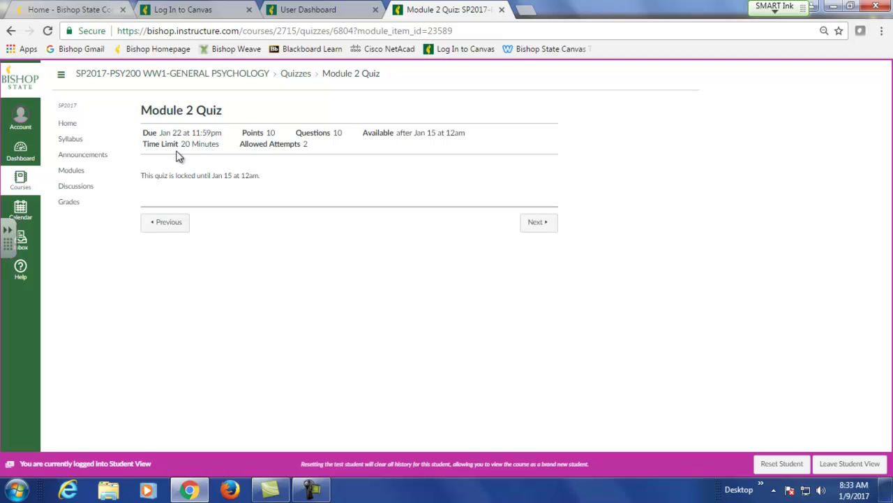
click(74, 171)
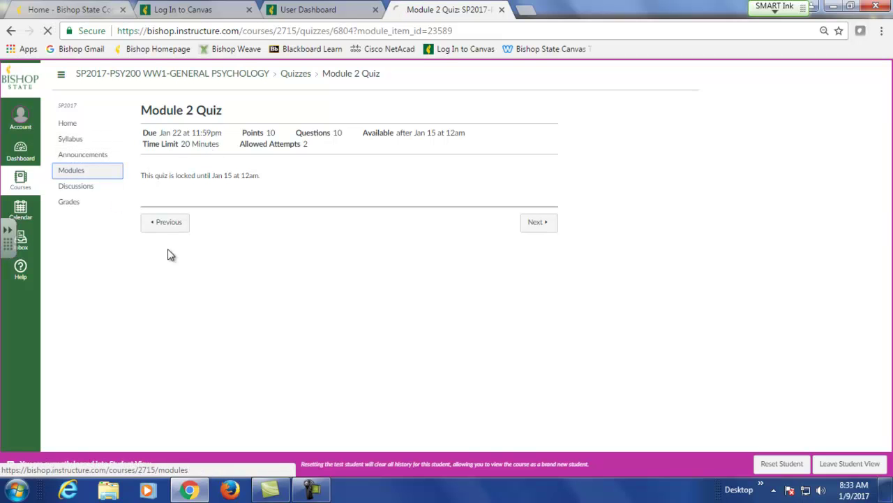
scroll(106, 291, down, 2)
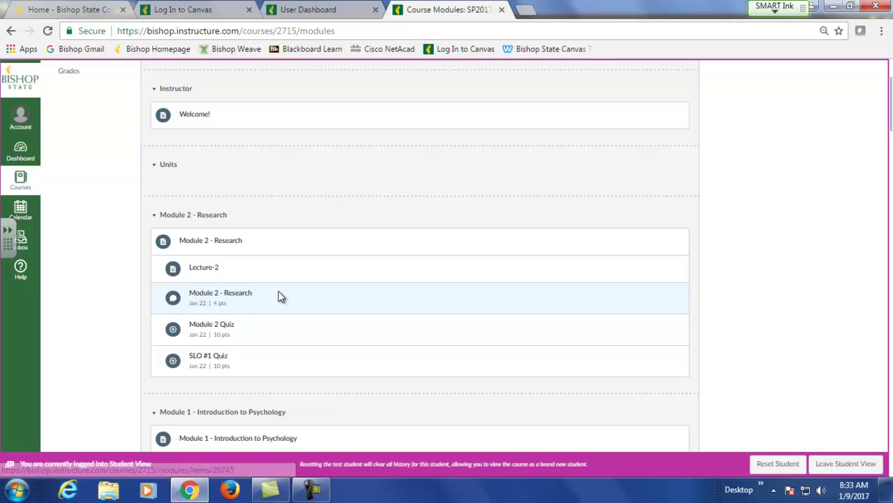
scroll(278, 297, up, 3)
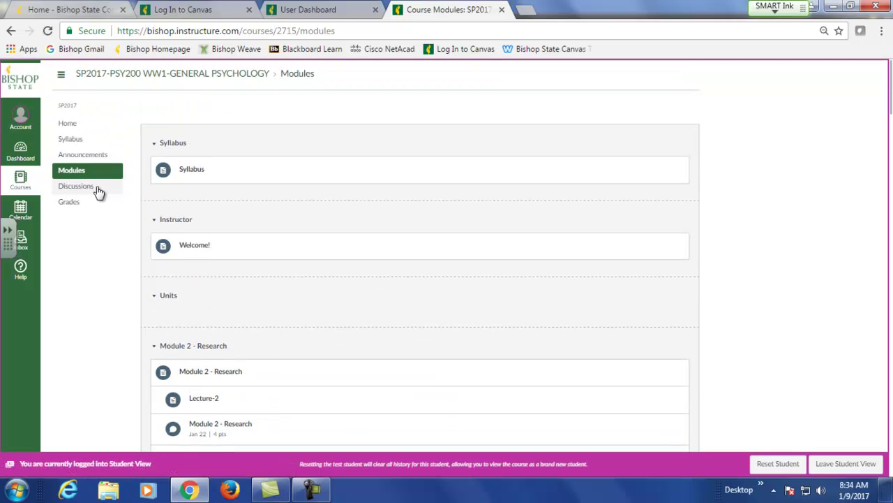
Open the Module 2 - Research discussion from the course's discussions list and post the reply "My answer".
click(88, 190)
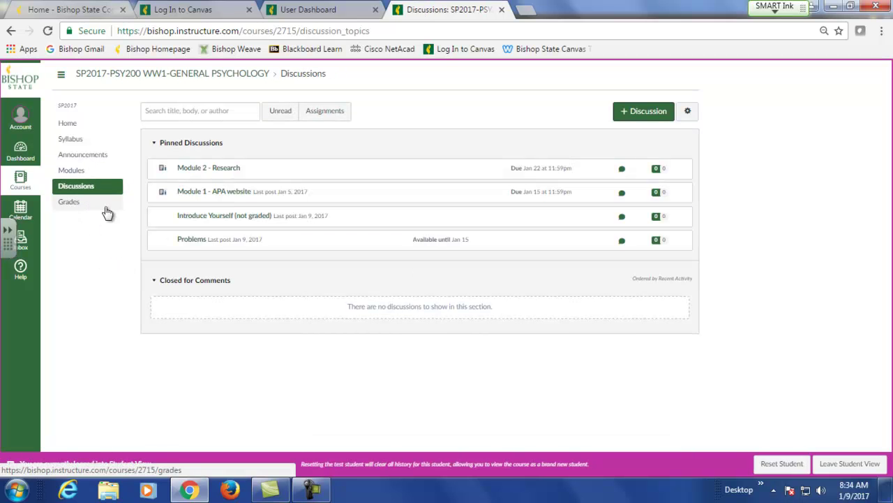
click(230, 169)
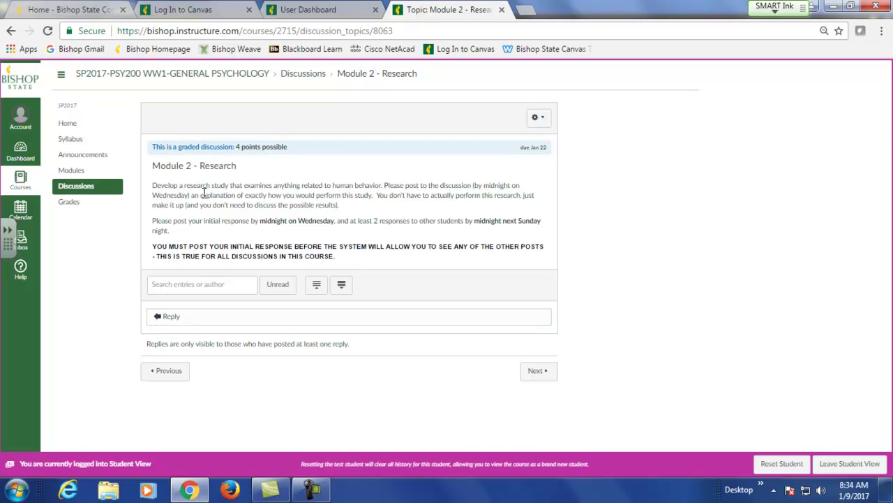
click(209, 318)
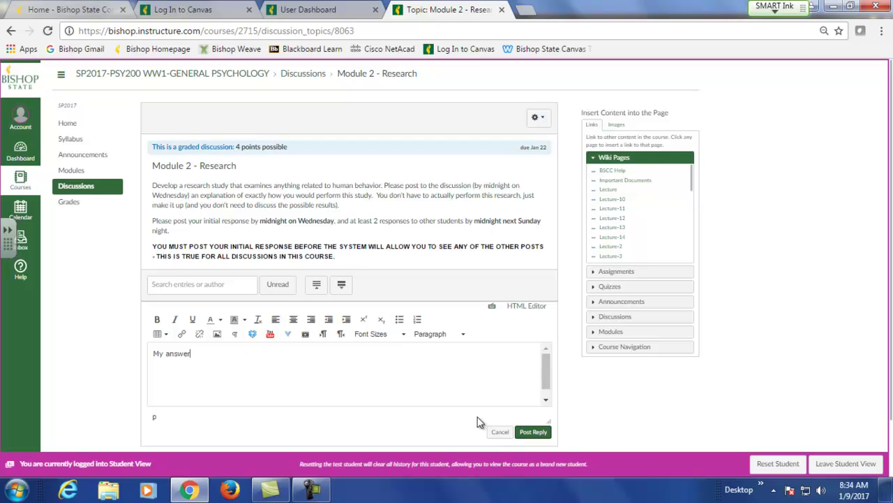
click(531, 431)
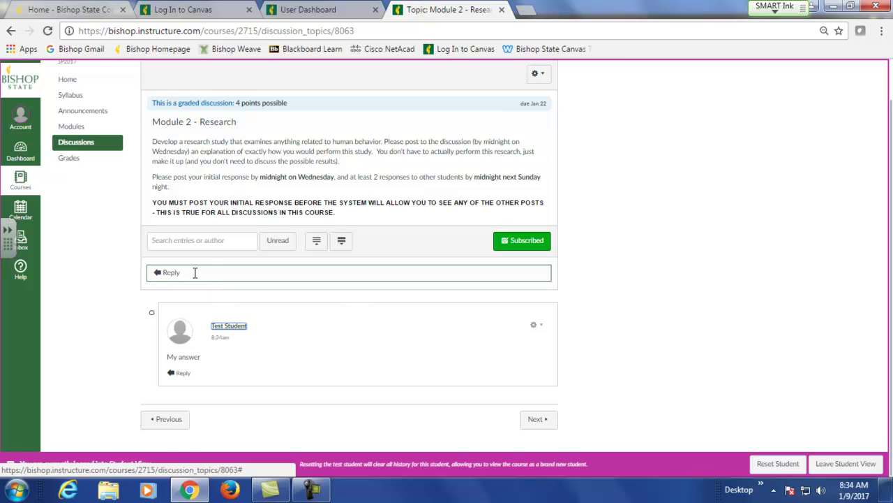
Open an empty reply to the discussion topic and post "My response" as a reply to the "My answer" entry.
click(223, 277)
scroll(109, 287, down, 2)
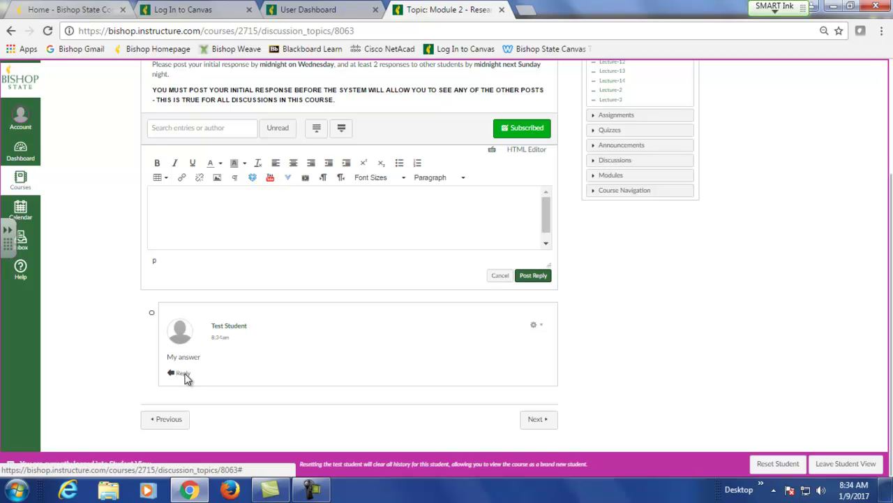
click(183, 373)
scroll(206, 322, down, 2)
click(203, 297)
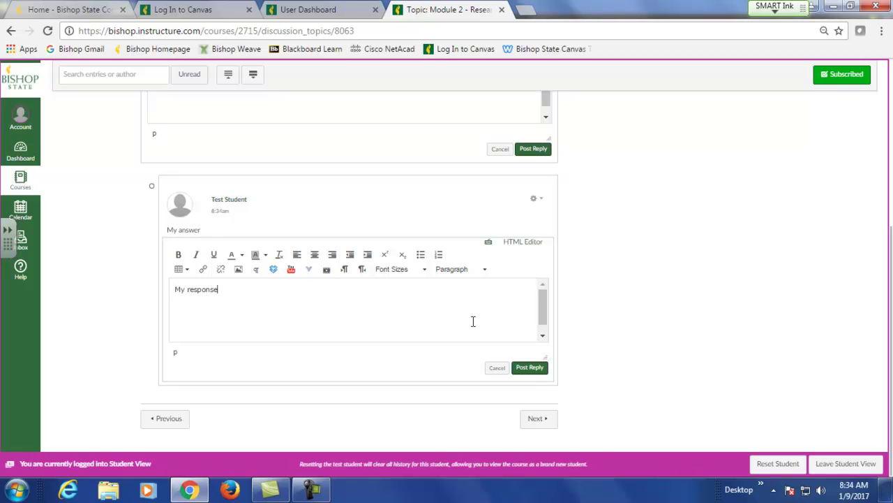
click(532, 367)
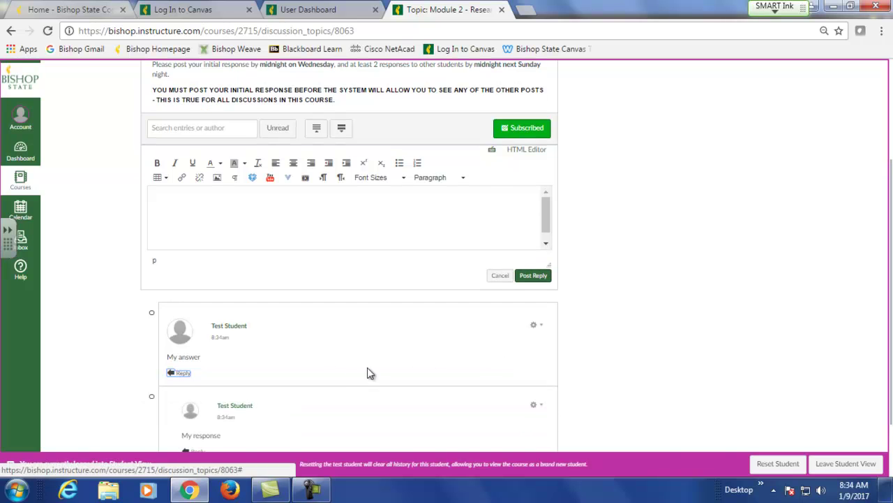
scroll(126, 314, down, 2)
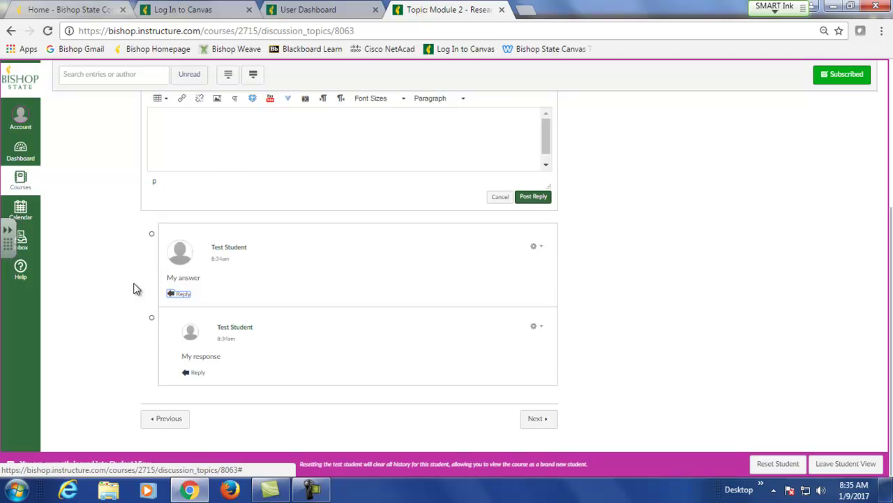
Open the course grades and look through the assignments, due dates, scores and possible points down to the total.
scroll(133, 287, up, 2)
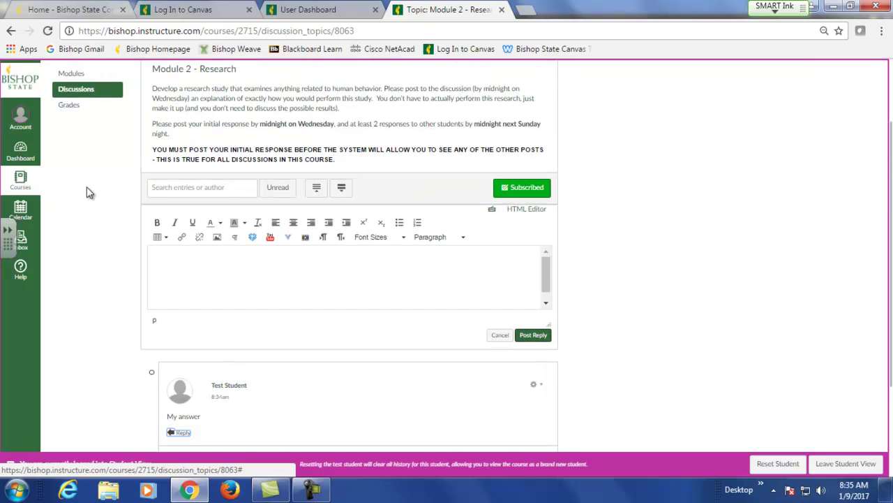
scroll(98, 163, up, 1)
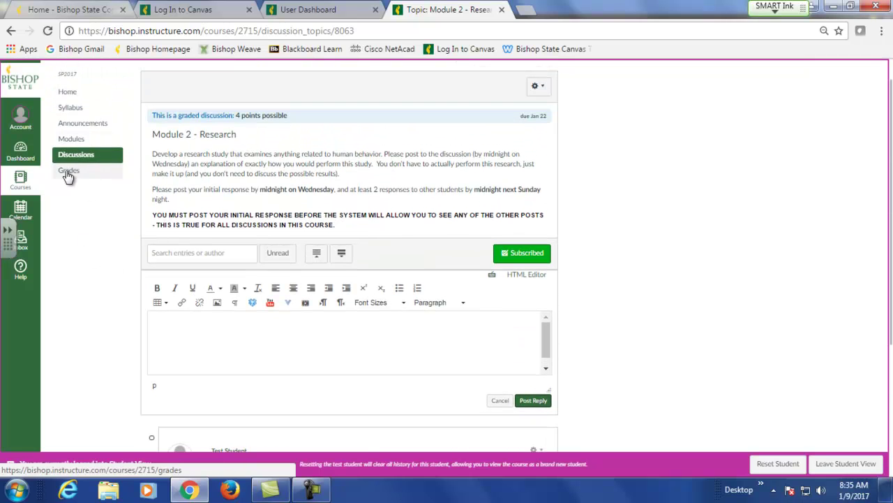
click(70, 171)
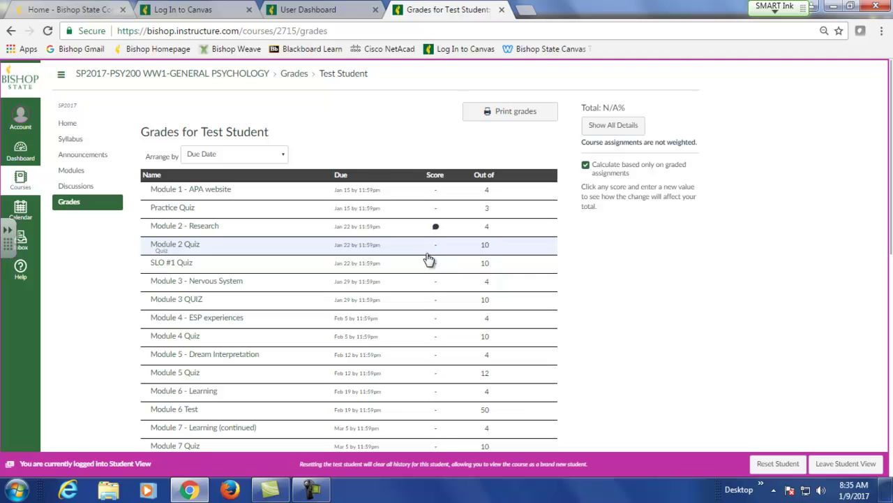
scroll(421, 305, down, 1)
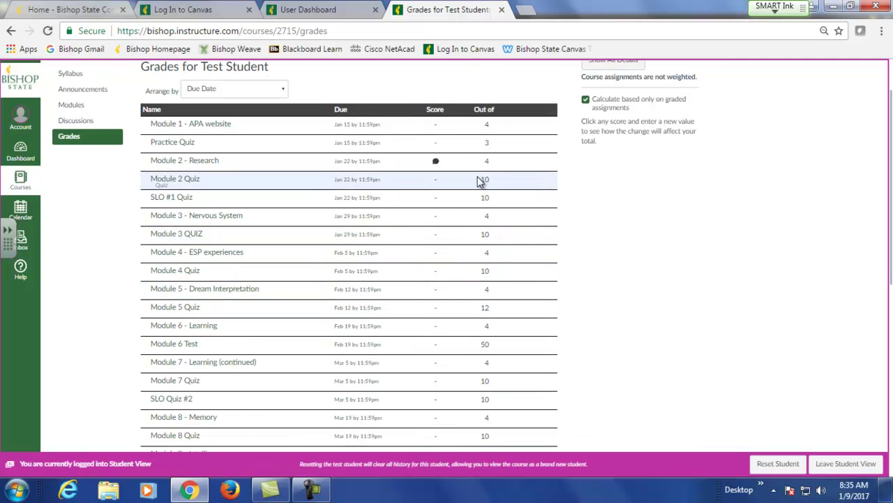
scroll(472, 261, down, 5)
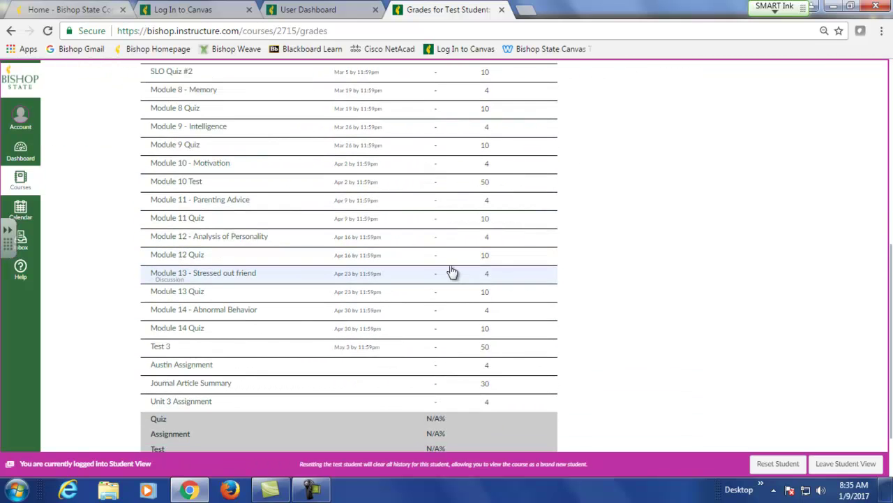
scroll(452, 270, down, 1)
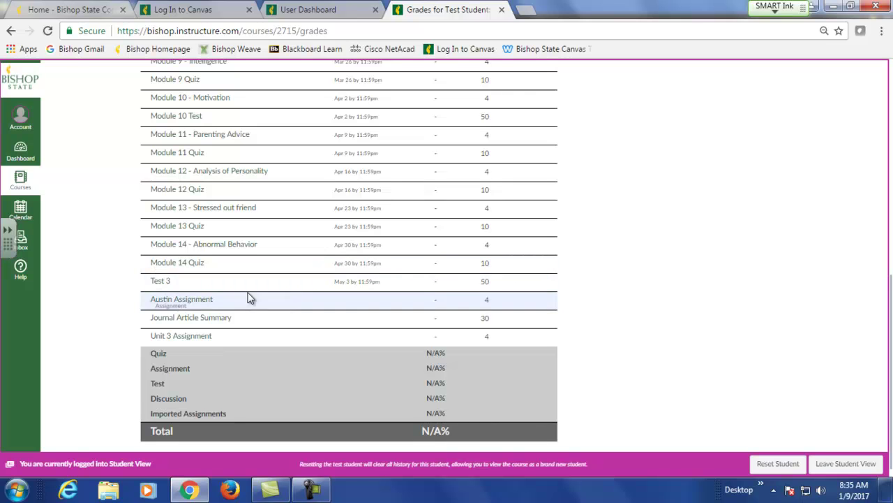
scroll(124, 286, up, 7)
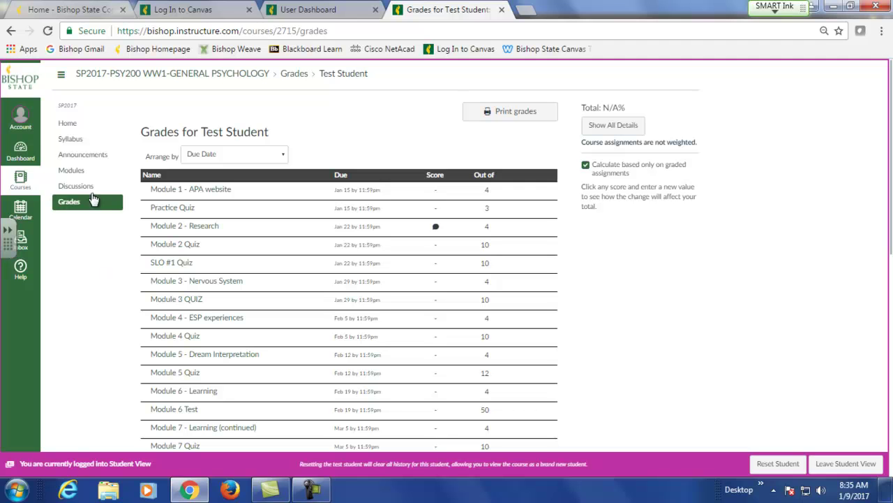
Read the Welcome! announcement from the course announcements and return through the announcements list to the course home page.
click(77, 155)
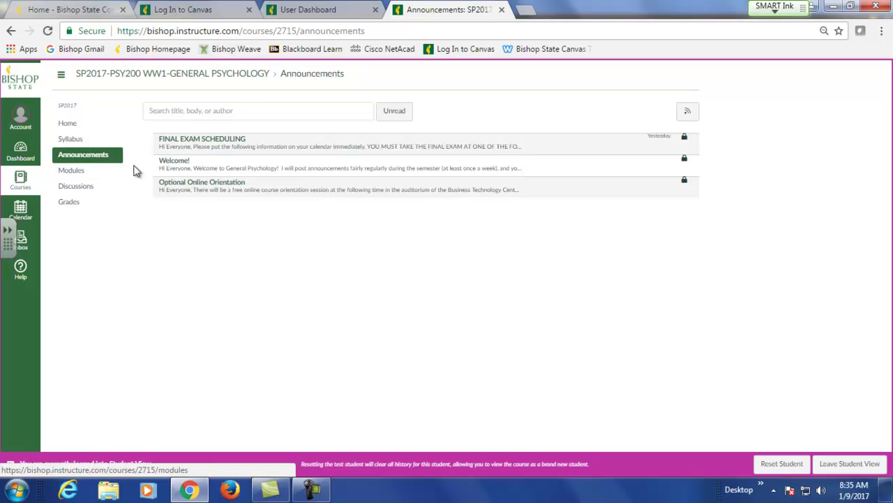
click(183, 169)
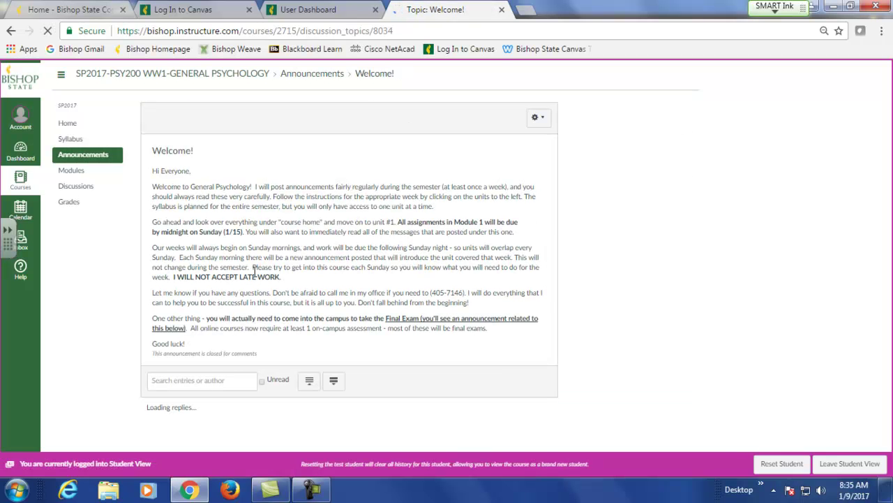
click(80, 155)
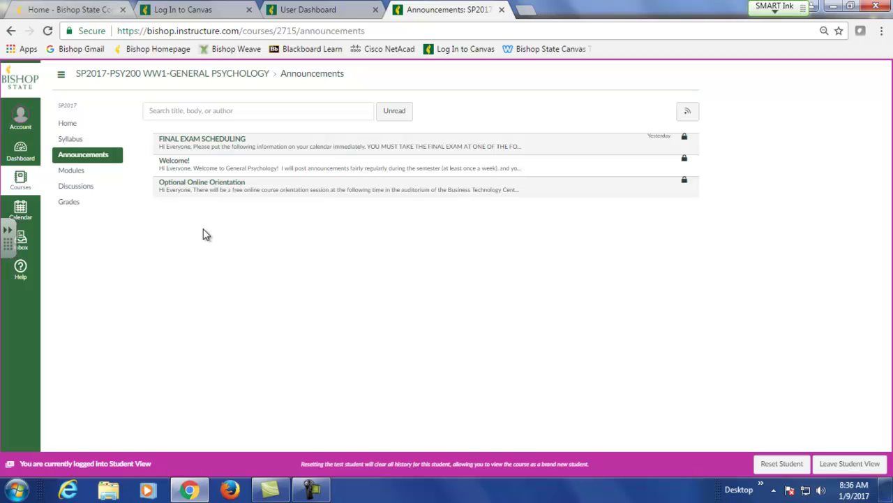
click(66, 126)
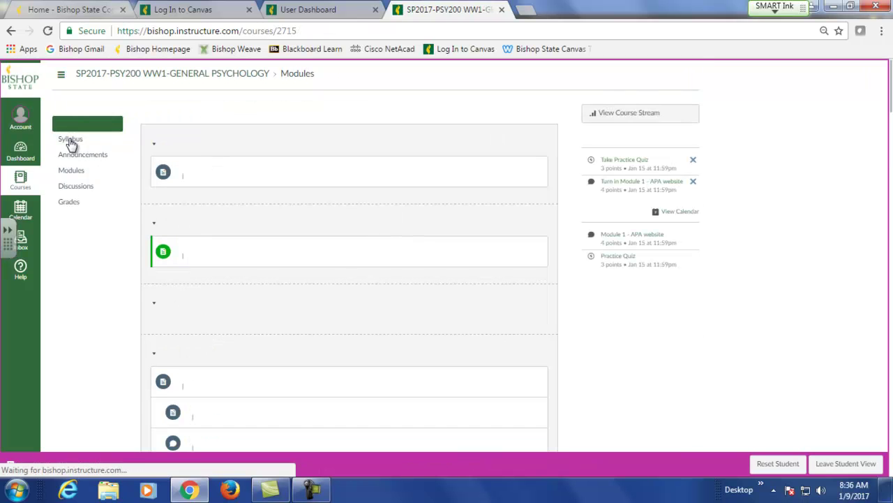